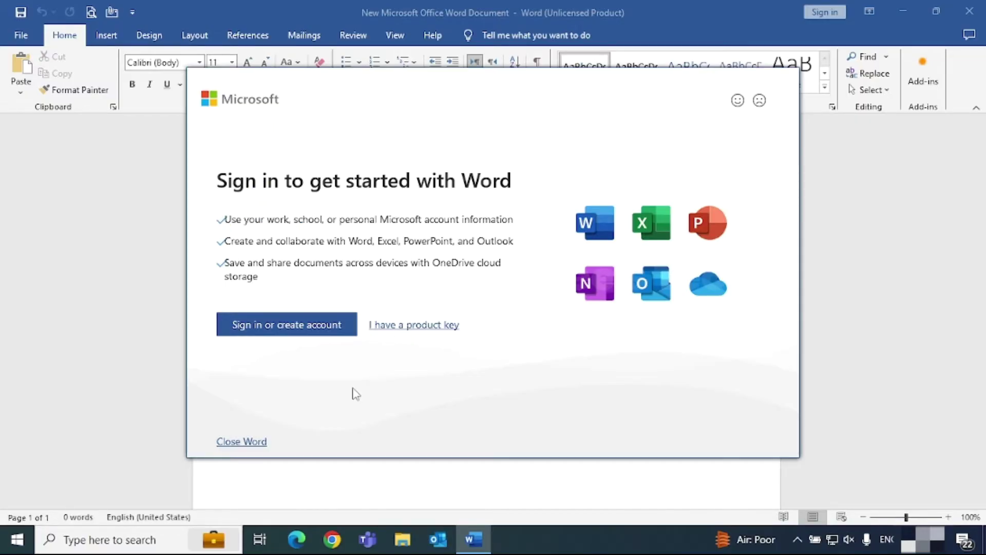
- Submit the account email in Activate Office twice; both attempts hit the 'another account' error
left_click(278, 332)
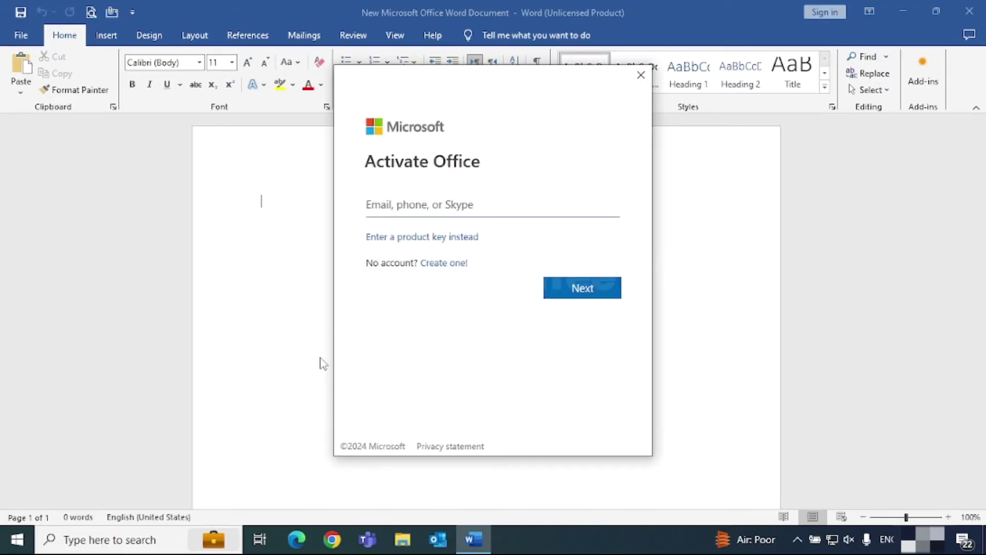
type("mohar")
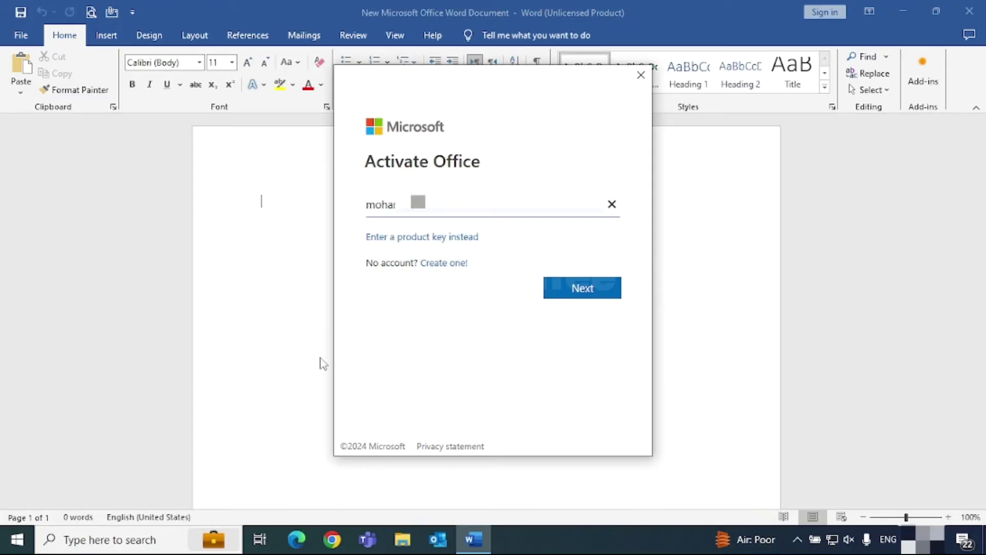
left_click(555, 295)
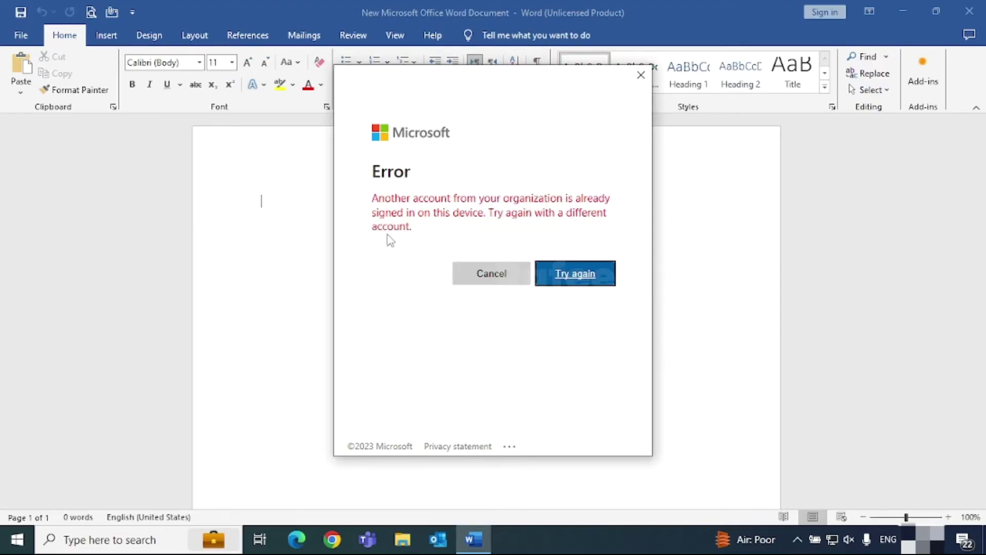
left_click(565, 279)
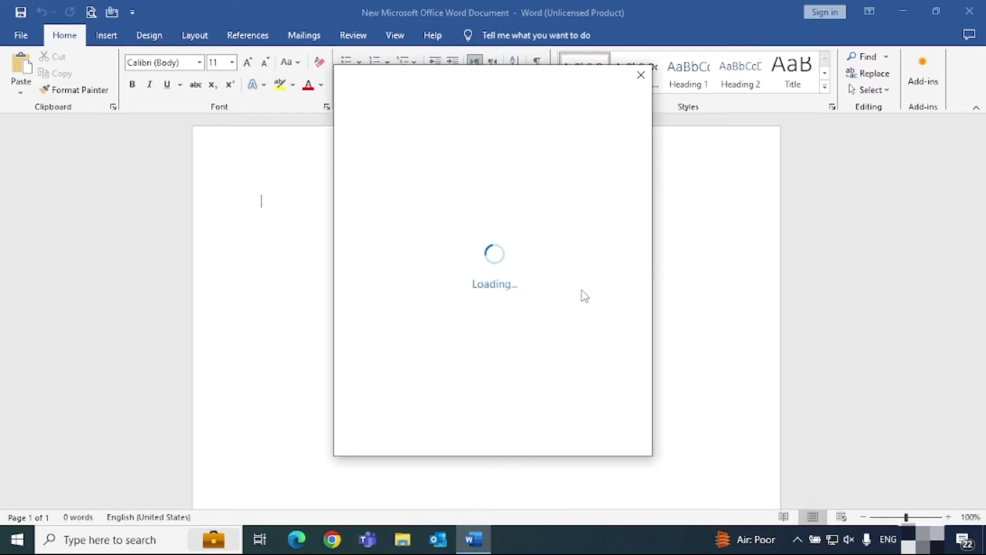
type("mo")
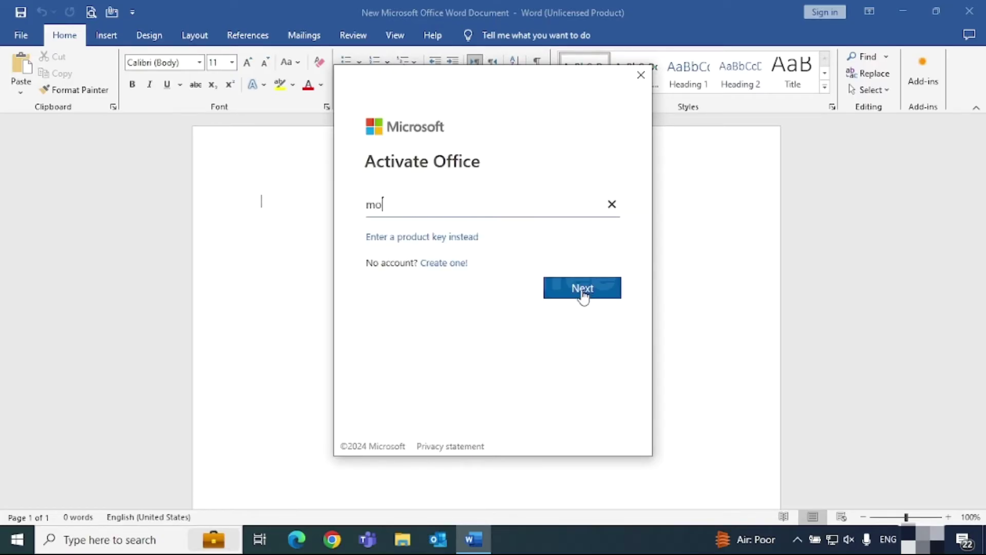
type("mm")
type("ed")
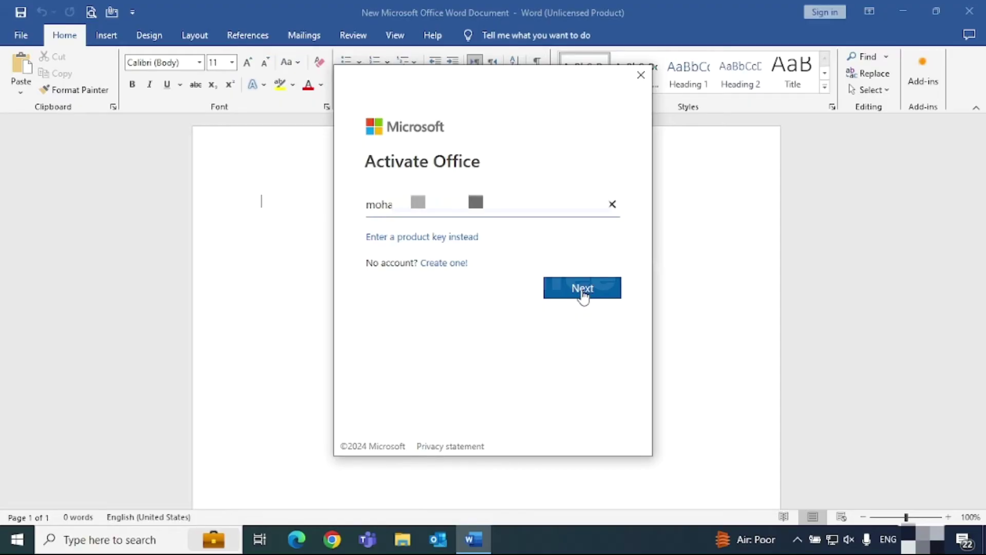
left_click(584, 293)
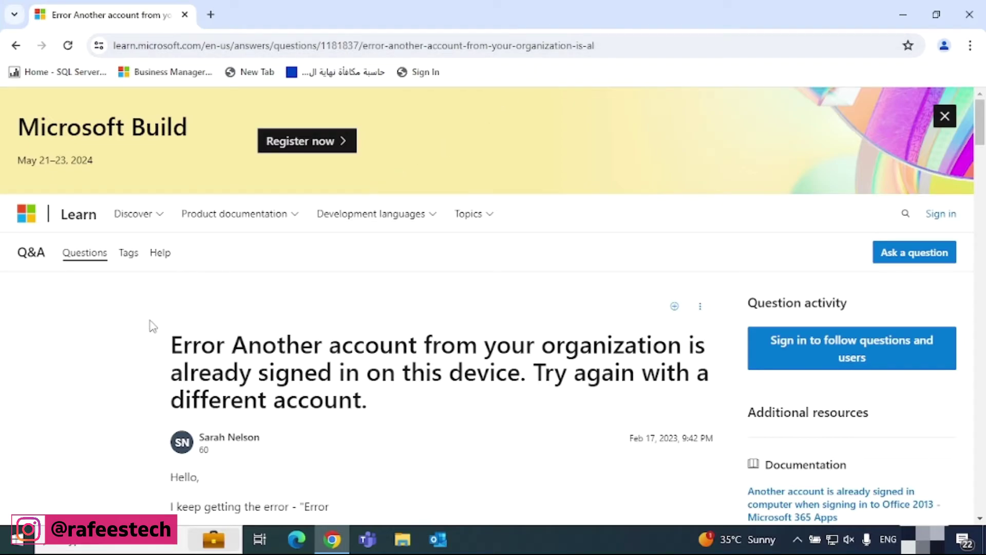
scroll(133, 339, "down", 2)
scroll(133, 339, "down", 2)
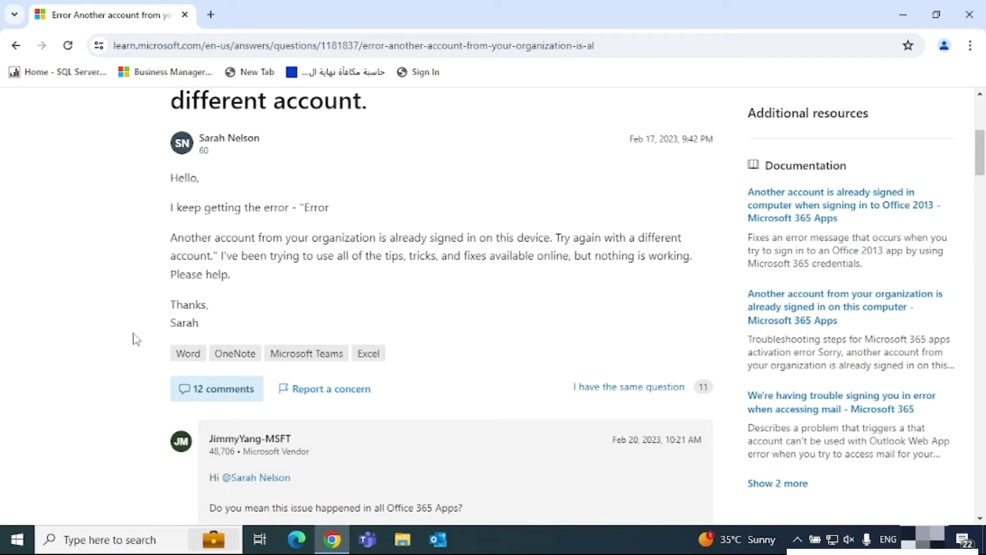
scroll(133, 339, "down", 2)
scroll(135, 337, "down", 2)
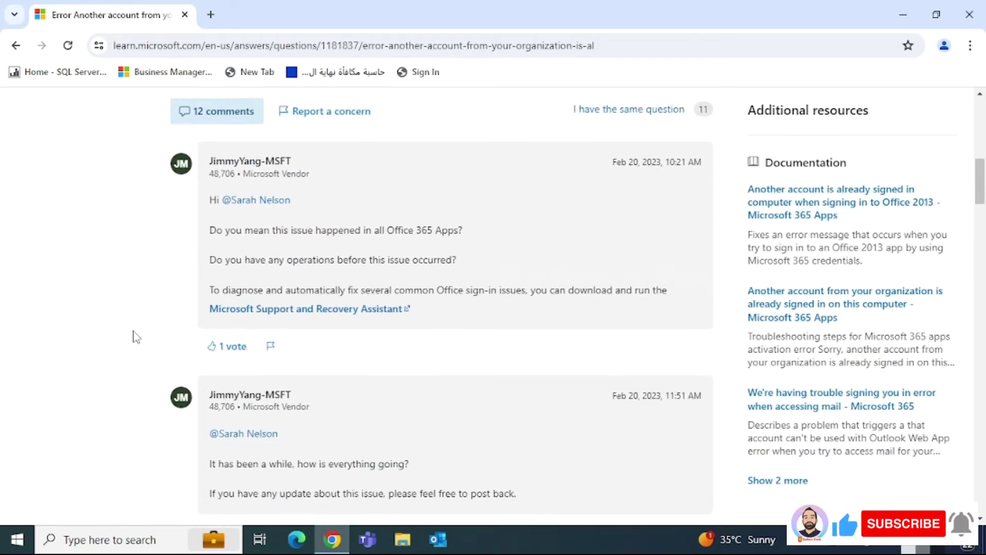
- Download SetupProd_OfficeSignIn.exe from the Support and Recovery Assistant link in the Q&A answer
left_click(277, 320)
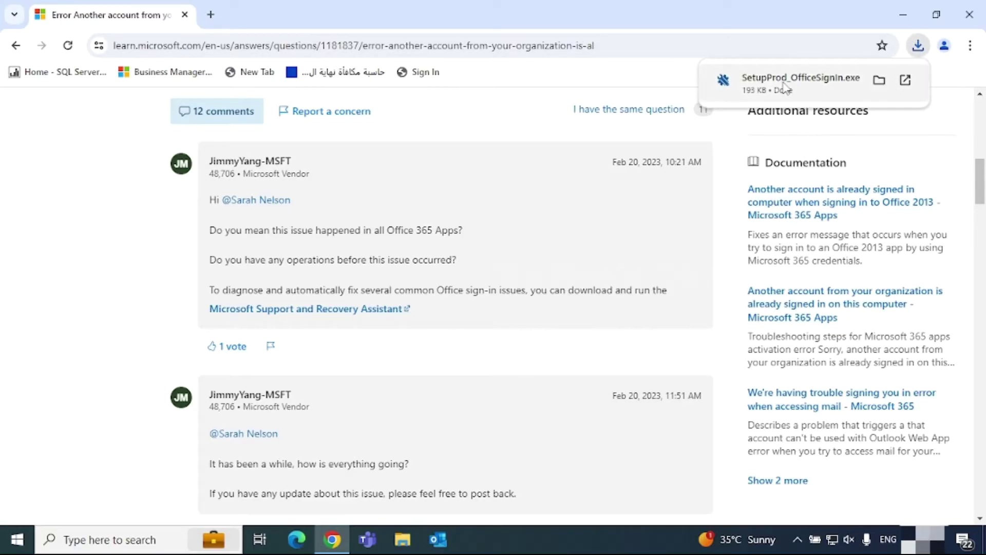
- Run SetupProd_OfficeSignIn.exe and approve the installation in the Security Warning dialog
left_click(784, 89)
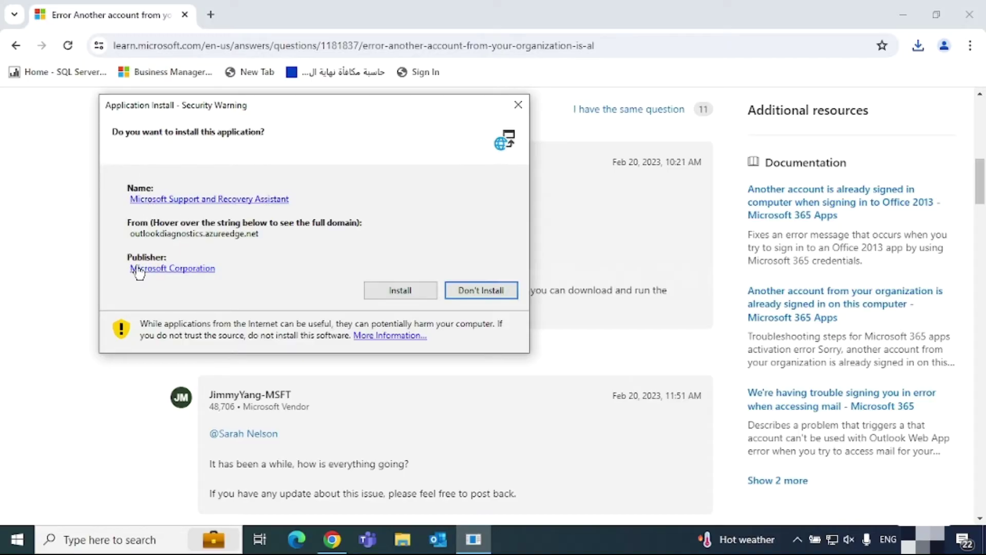
left_click(379, 295)
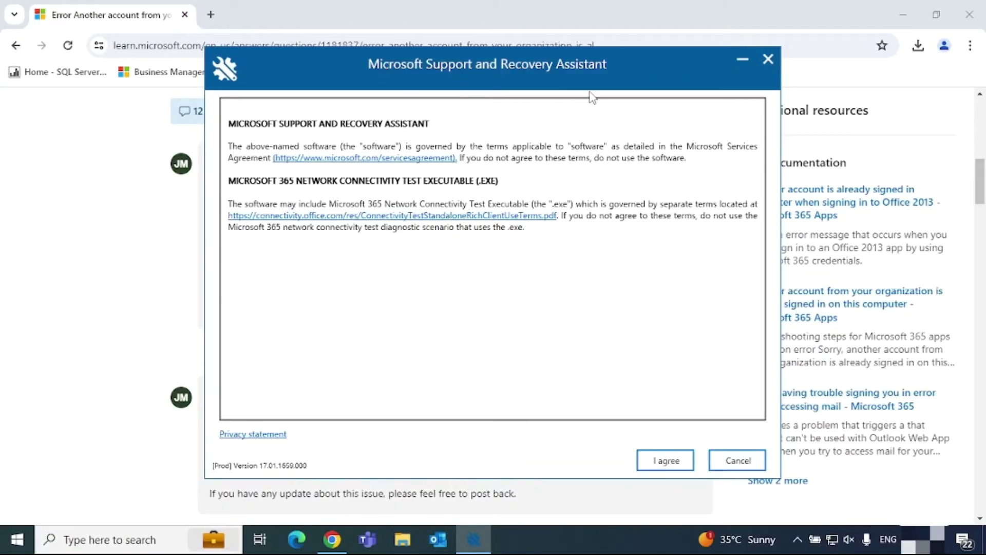
- Accept the license terms, restart the troubleshooter, and continue with the existing account
left_click(684, 461)
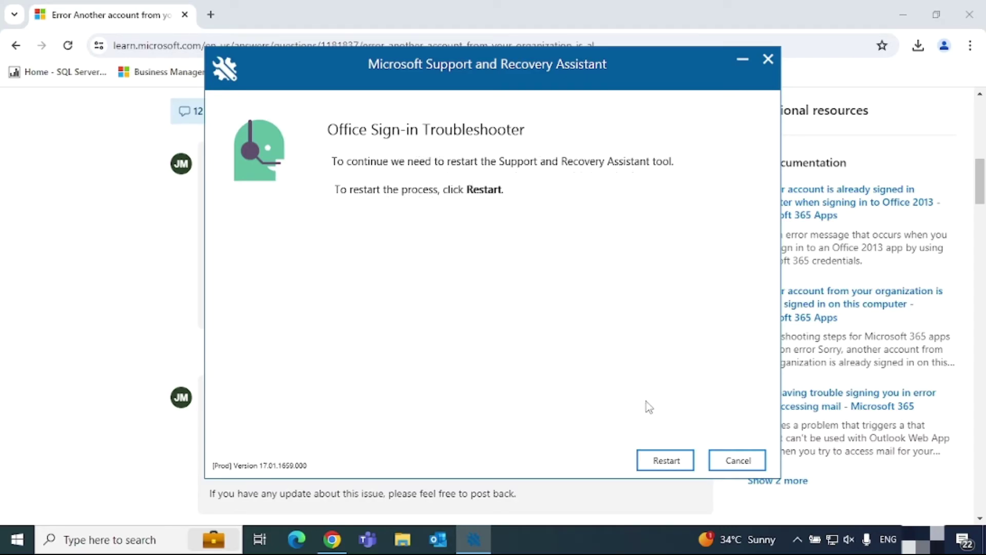
left_click(666, 461)
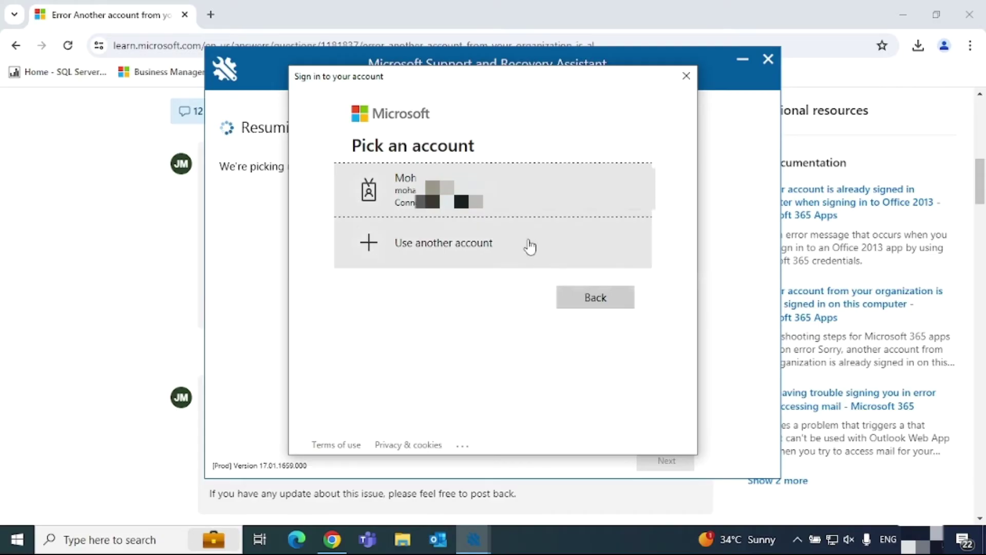
left_click(413, 190)
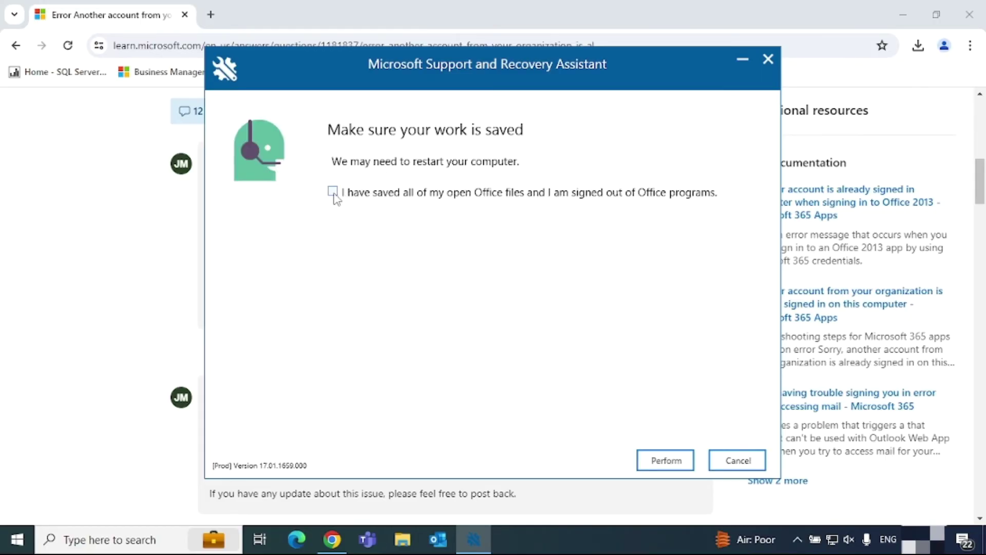
- Run Perform on the 'Update needed for your sign-in settings' page to reset sign-in settings
left_click(676, 464)
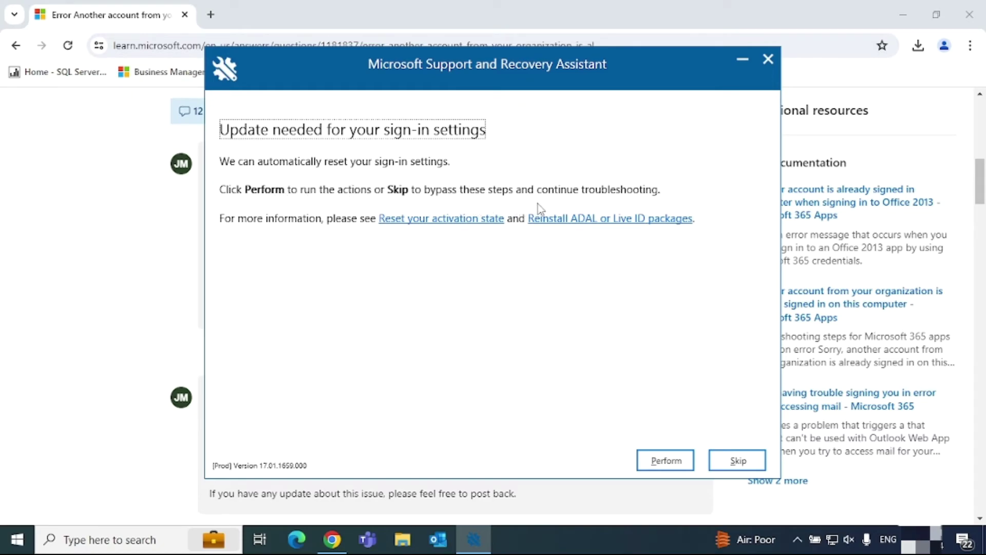
left_click(653, 462)
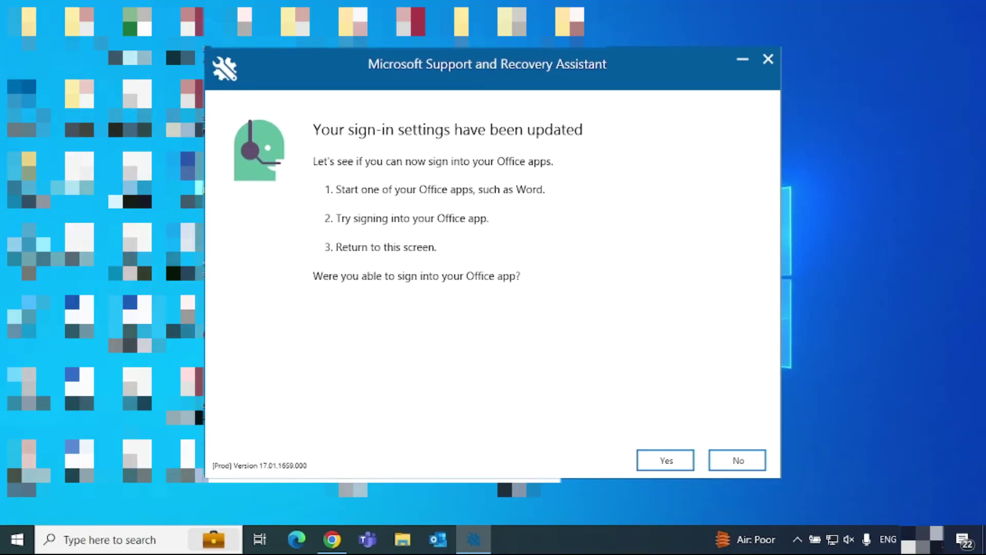
- Open a Word document and sign out the extra account, ticking Don't show again
double_click(133, 339)
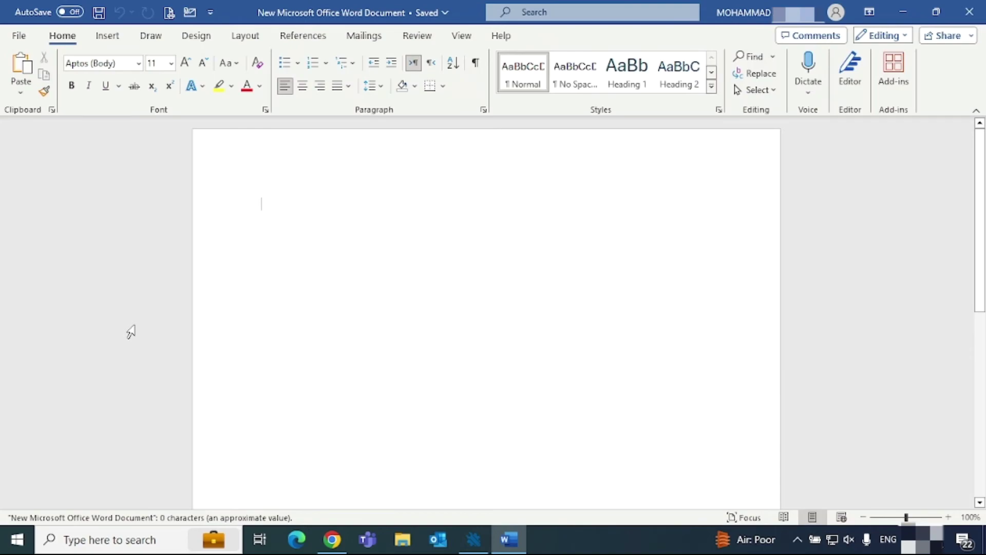
left_click(802, 12)
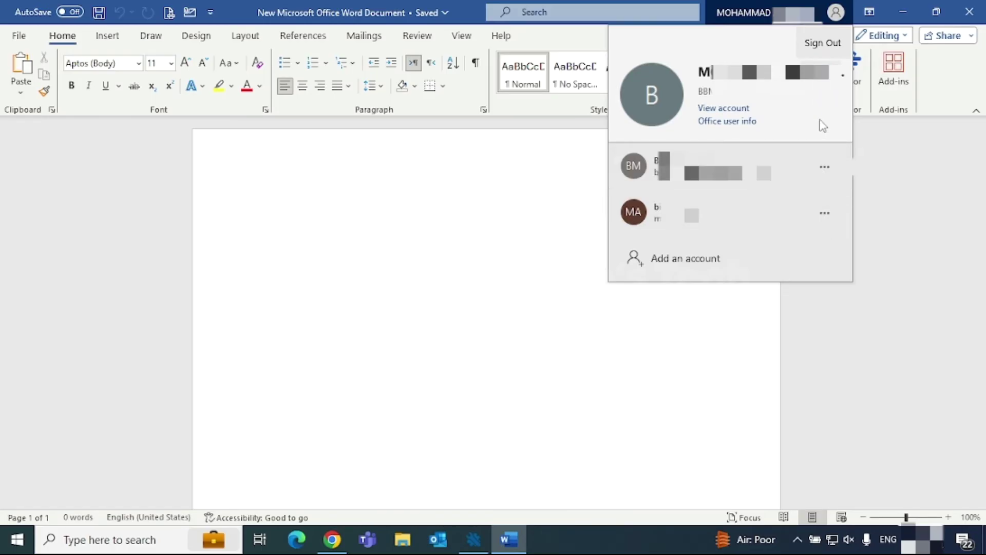
left_click(824, 169)
left_click(837, 191)
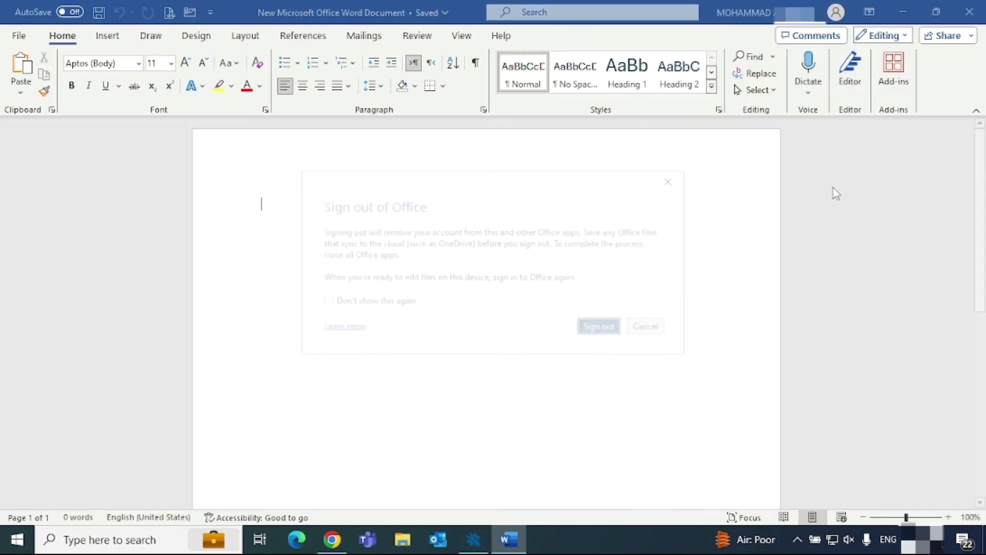
left_click(324, 302)
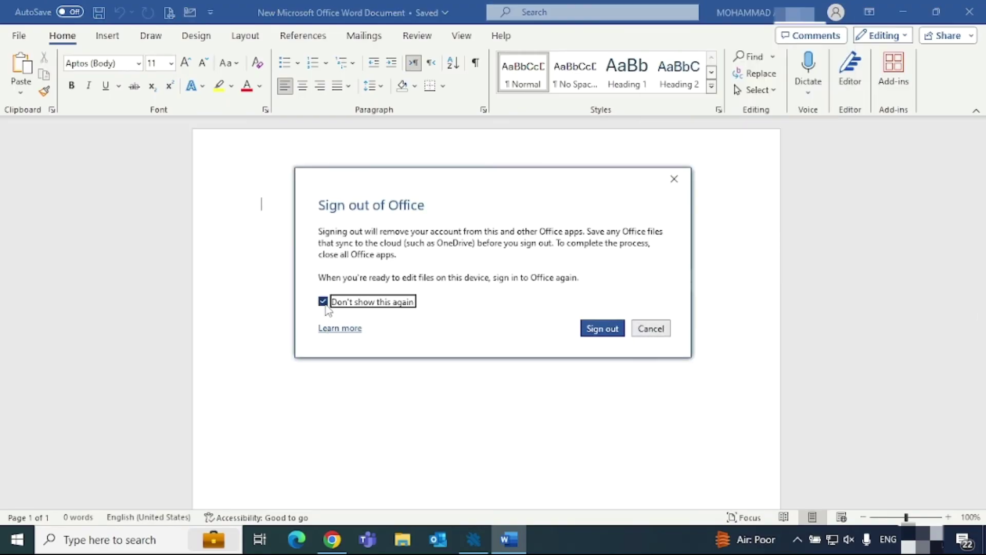
left_click(589, 332)
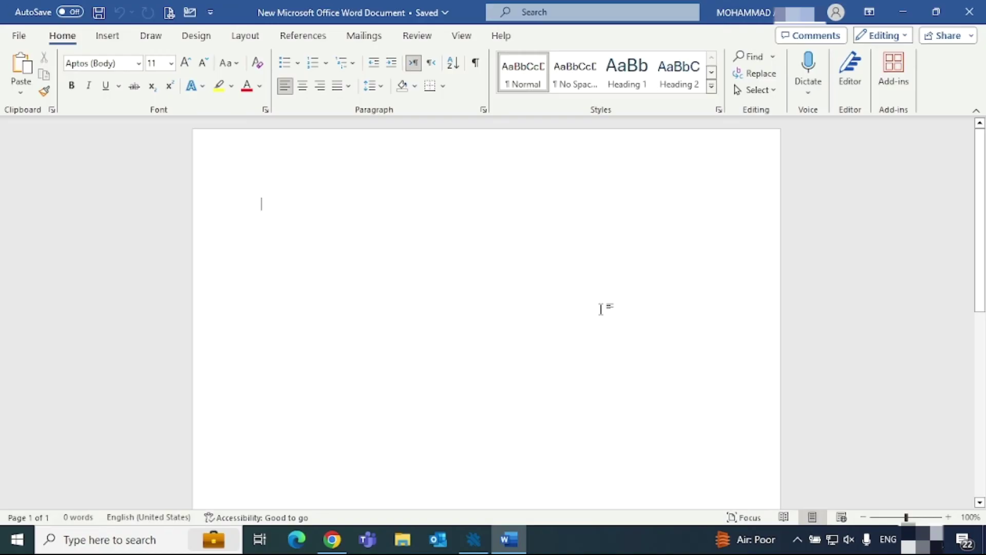
- Sign out the remaining old account, check the account list, then close and reopen Word
left_click(836, 13)
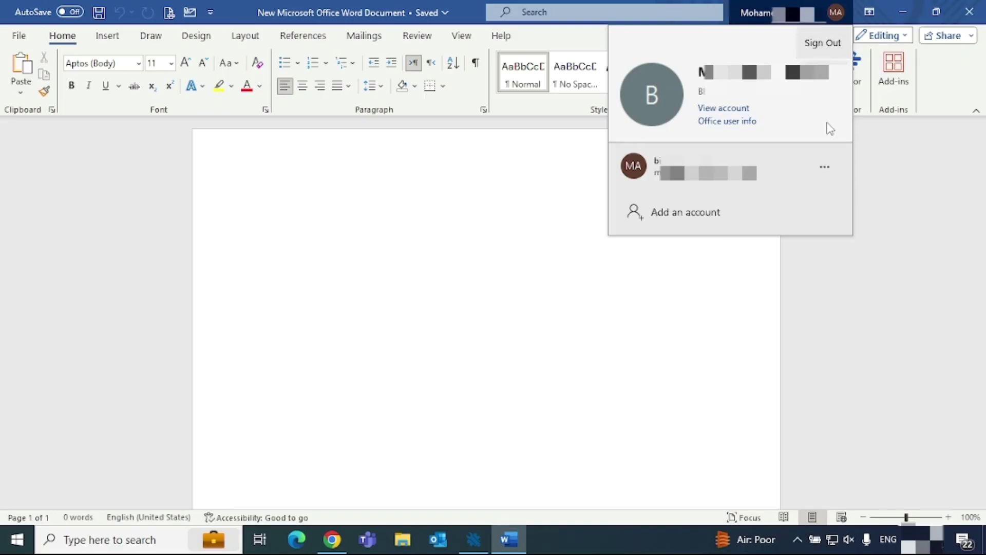
left_click(822, 44)
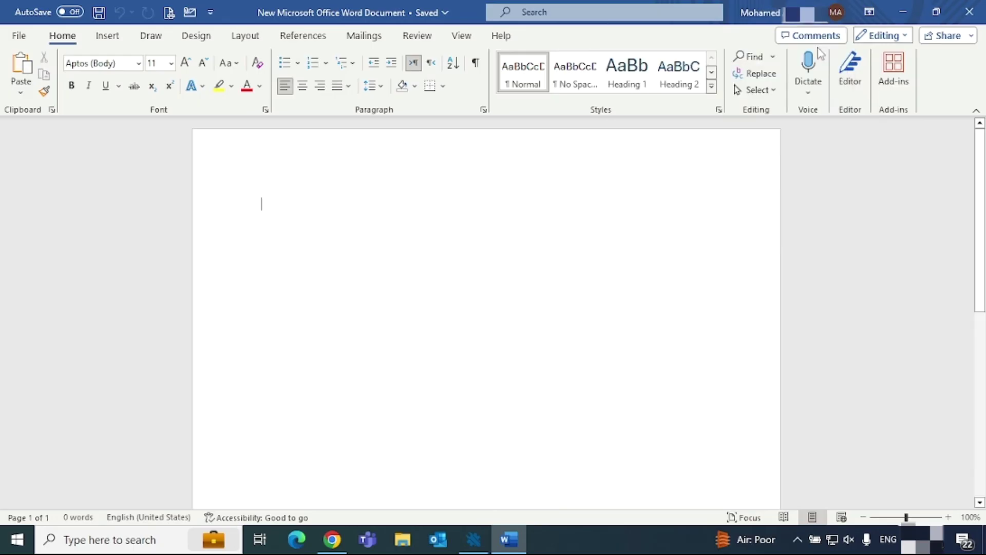
left_click(802, 22)
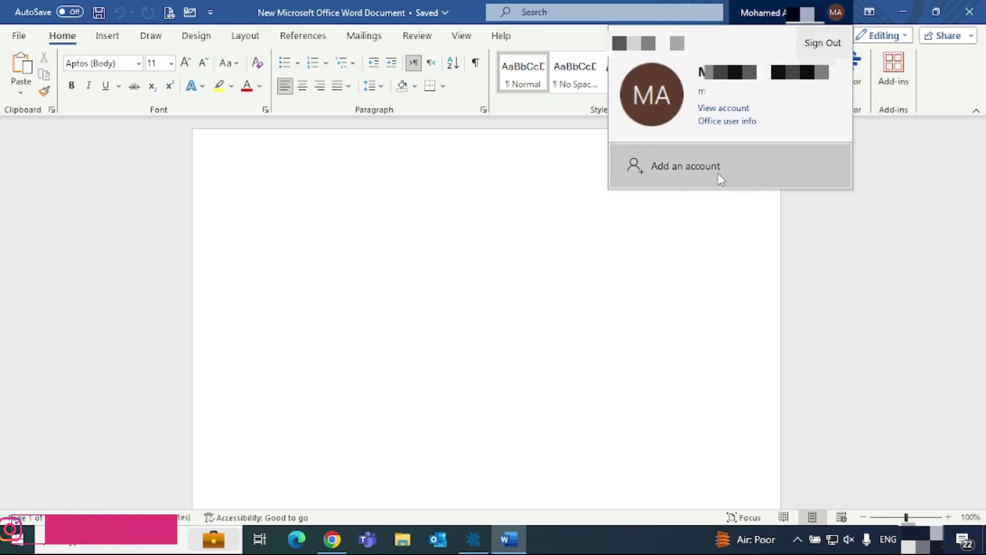
left_click(982, 9)
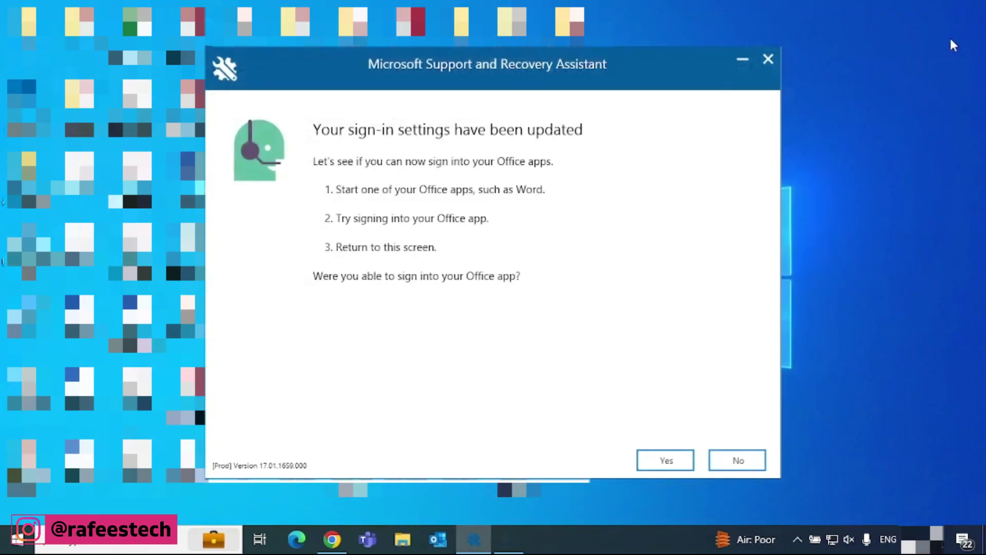
double_click(132, 312)
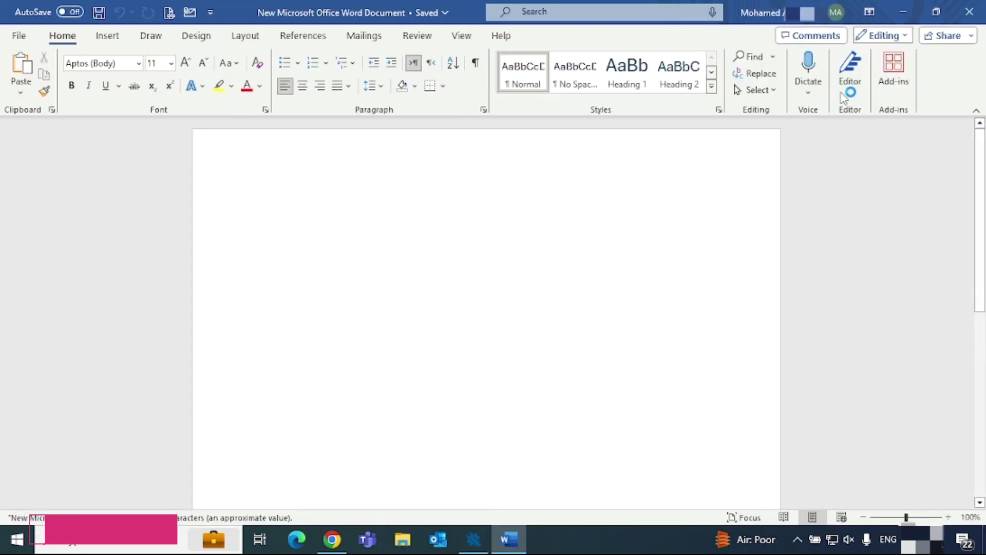
- Check Word's signed-in account, answer Yes to both questions, and submit the feedback
left_click(809, 14)
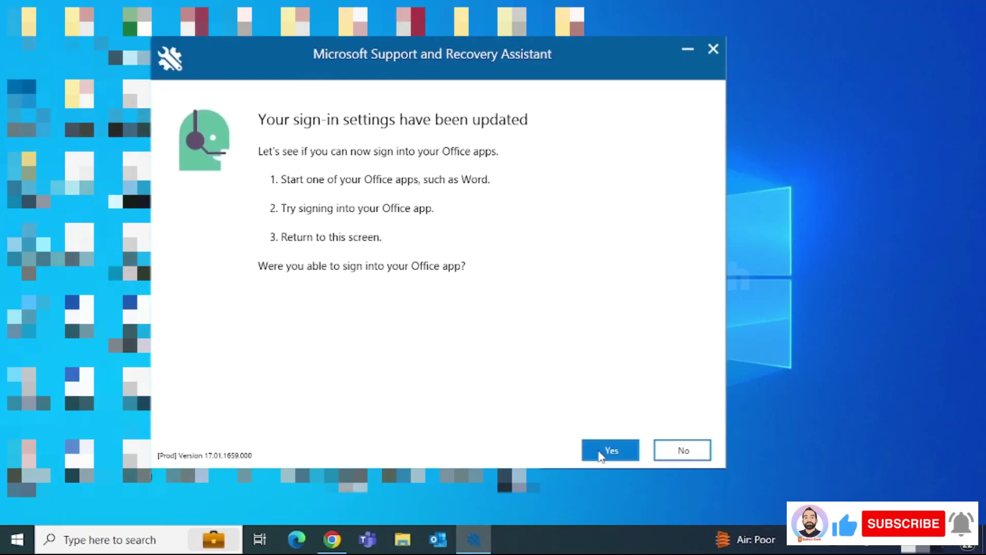
left_click(601, 453)
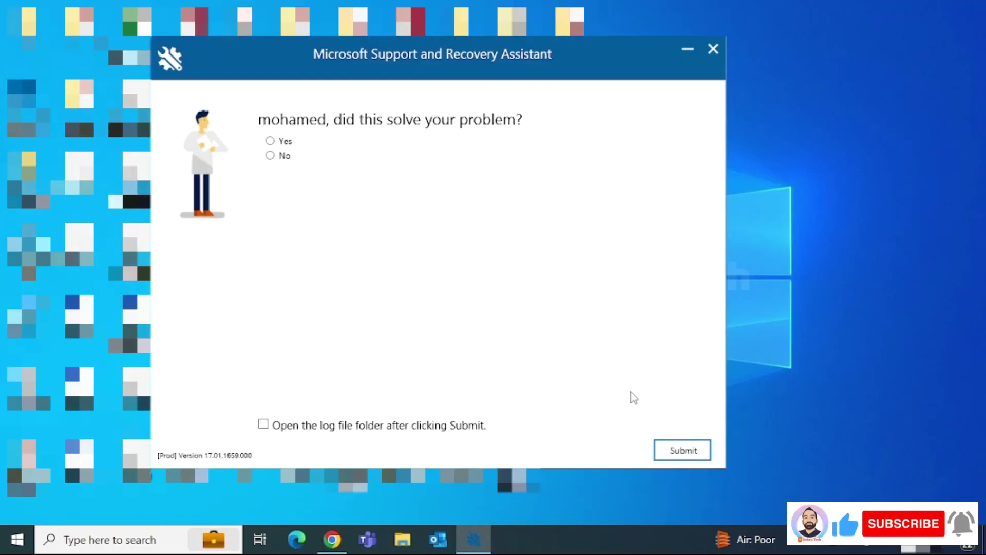
left_click(286, 142)
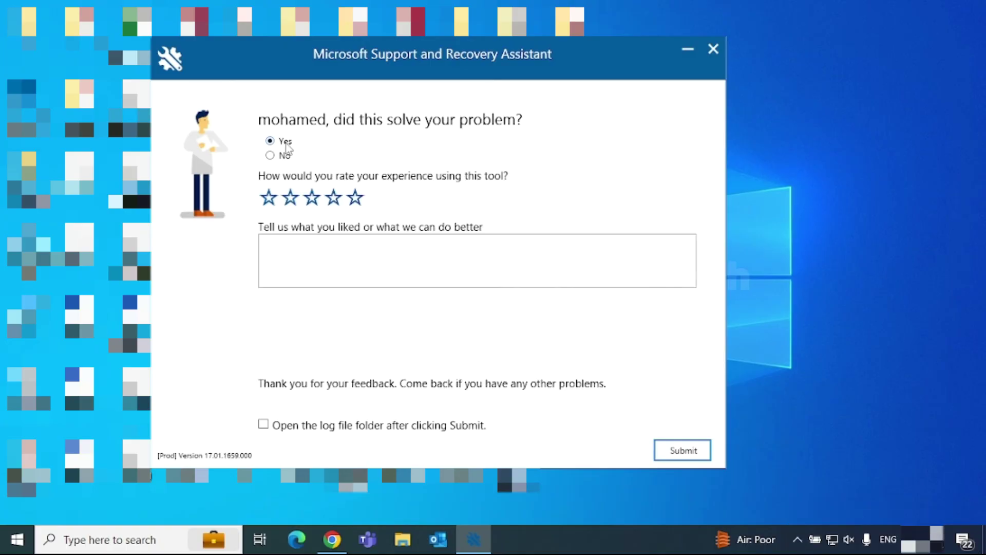
left_click(683, 451)
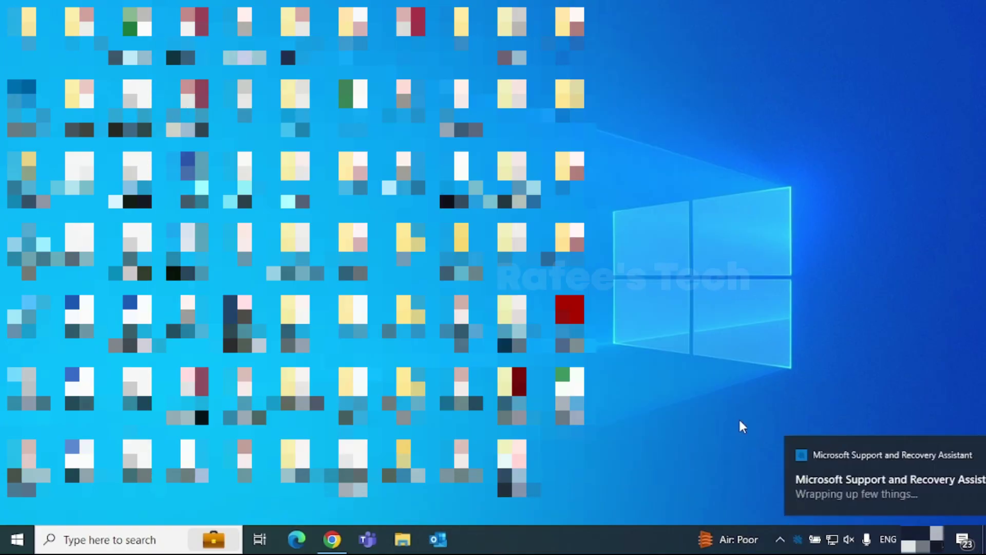